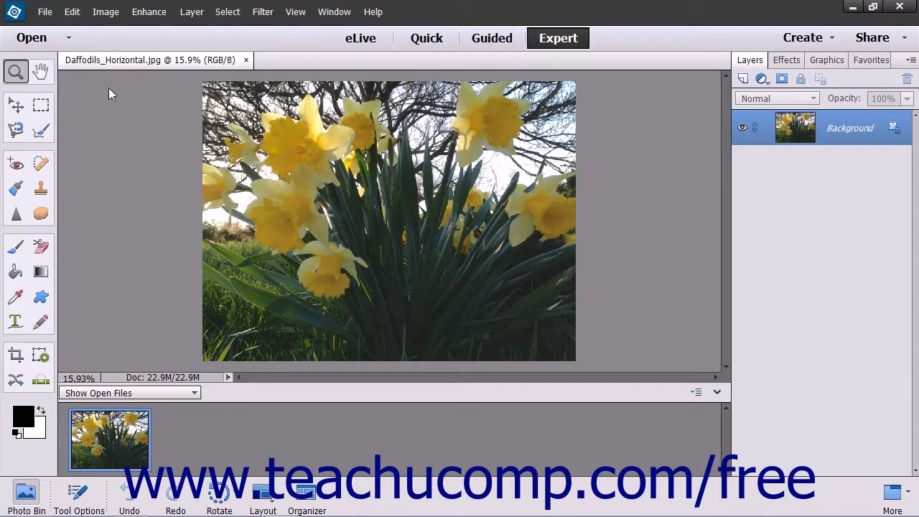
Step: Open the print settings for the daffodils photo
click(44, 12)
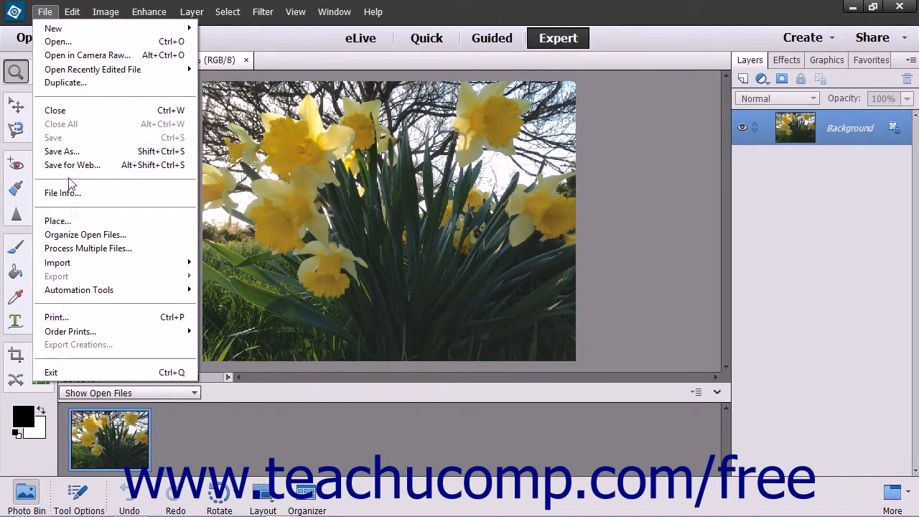
click(81, 317)
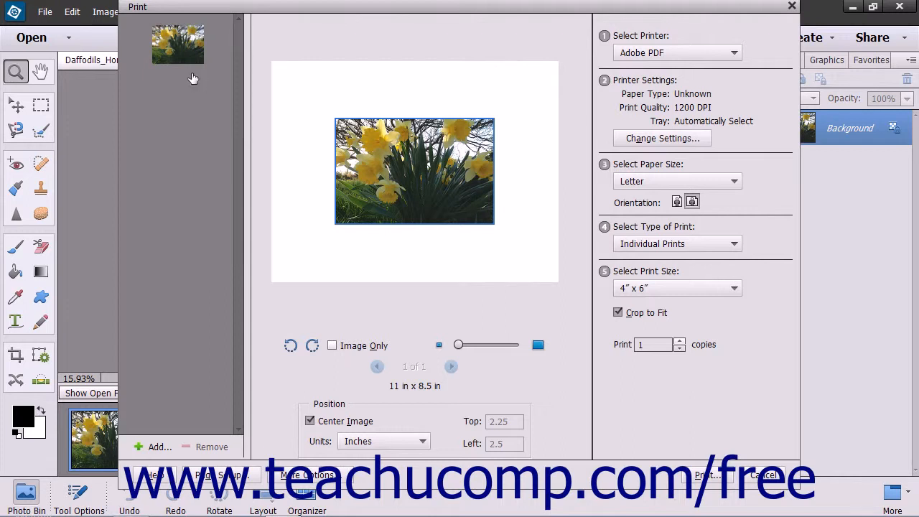
drag(184, 63, 160, 270)
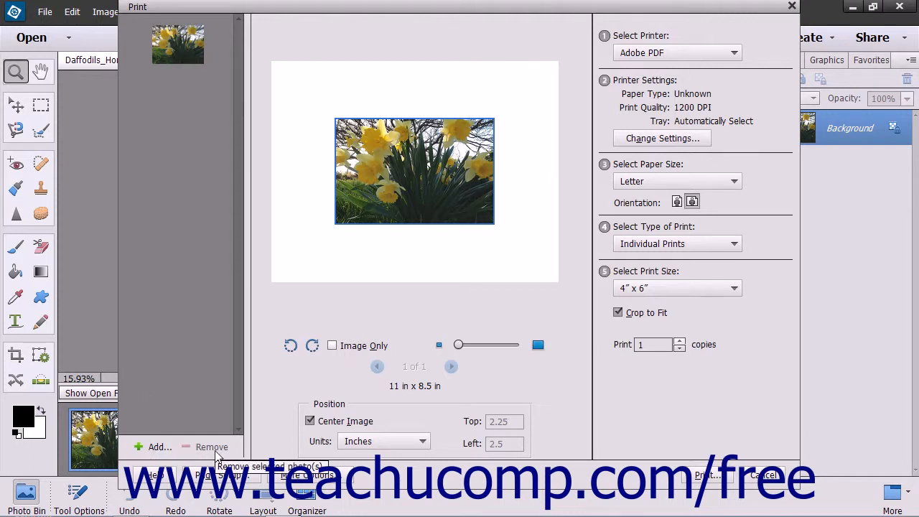
Step: Open the photo picker for the print job and show the photos from the JoJo album
click(156, 448)
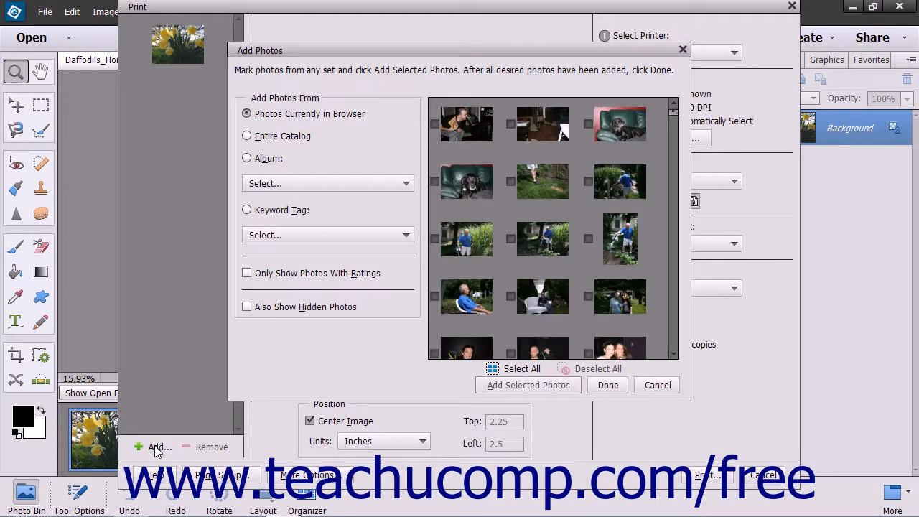
click(274, 160)
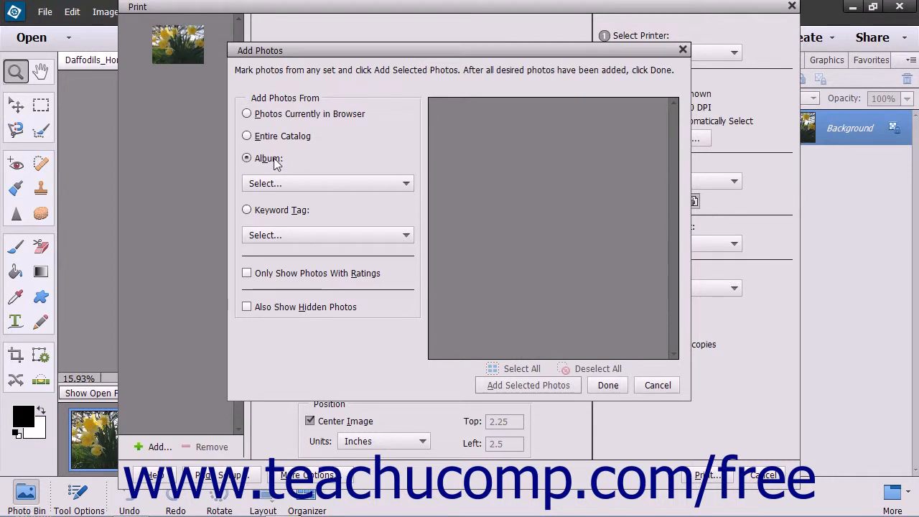
click(368, 184)
click(329, 242)
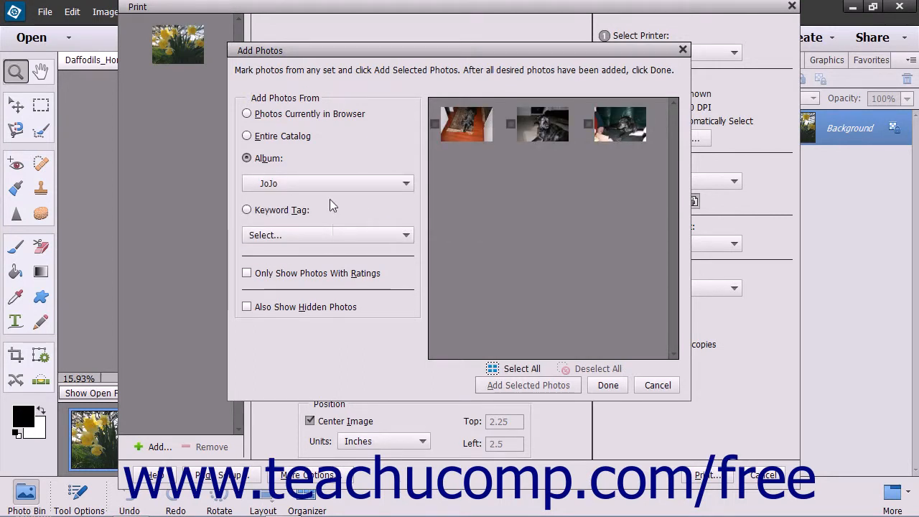
Step: Switch the photo source to keyword tags and show the photos tagged Blue Photos
click(300, 211)
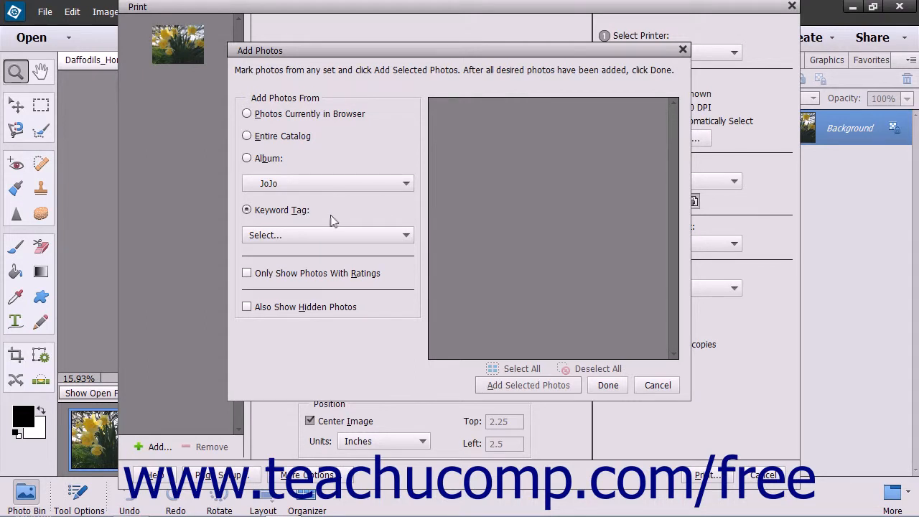
click(387, 235)
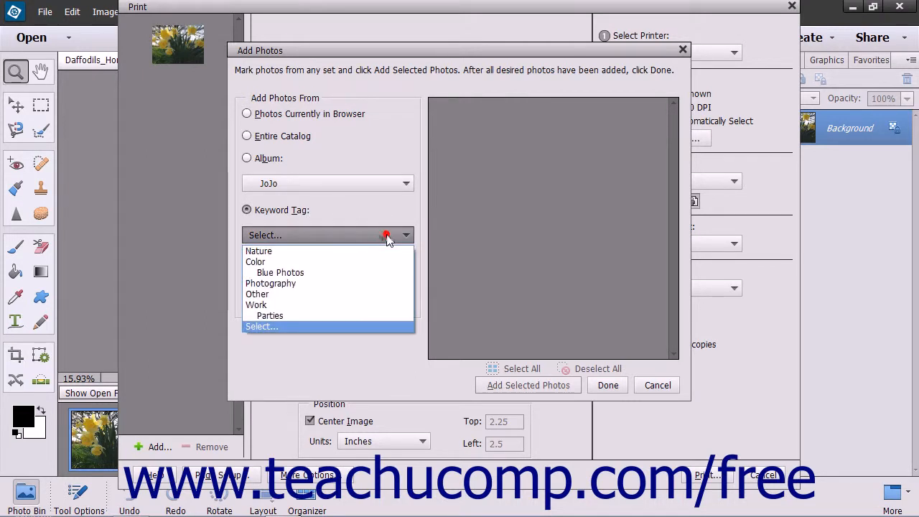
click(352, 272)
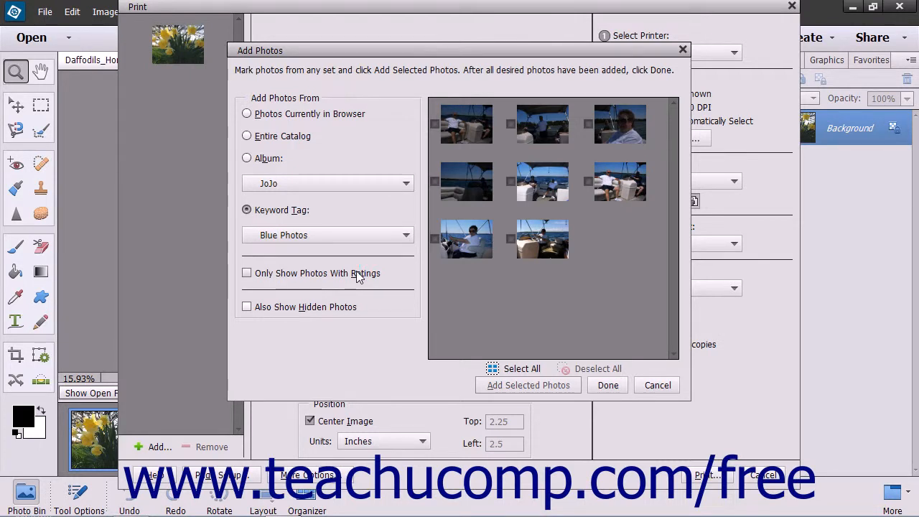
Step: Try the filters for rated photos only and for hidden photos, turning each one back off
click(357, 274)
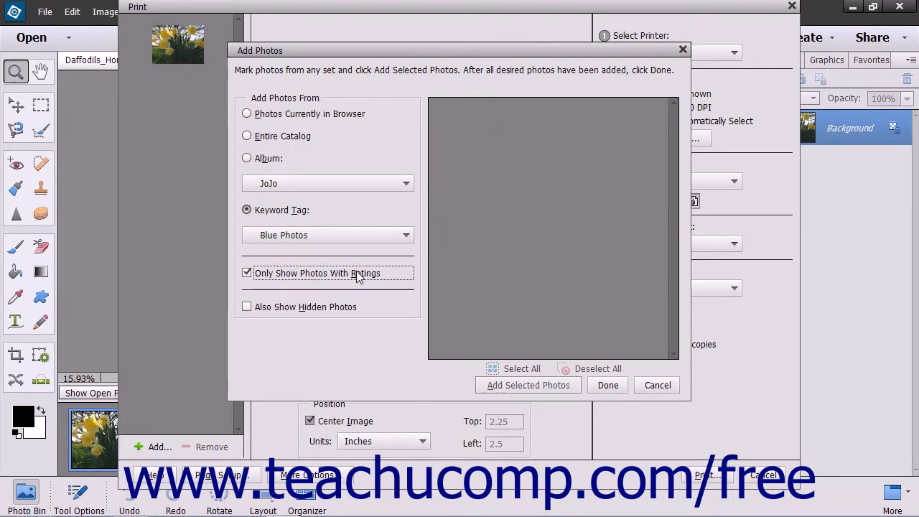
click(357, 275)
click(343, 309)
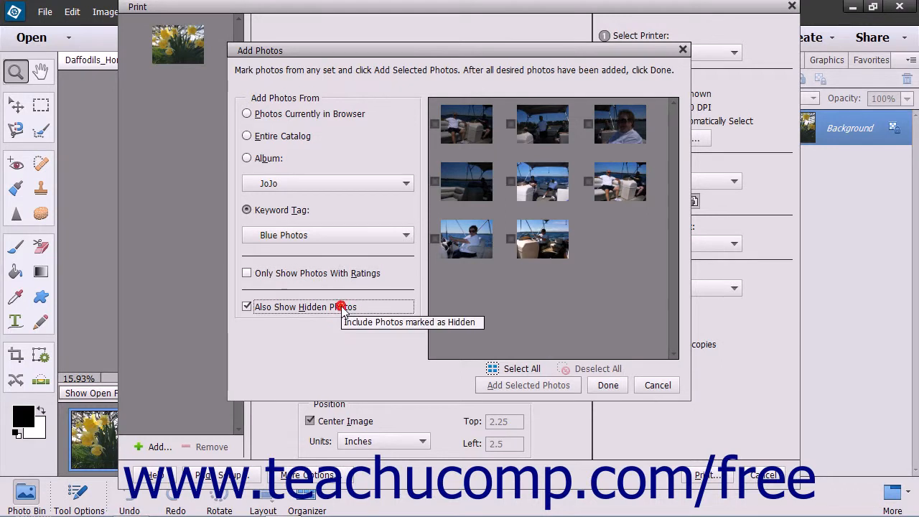
click(344, 309)
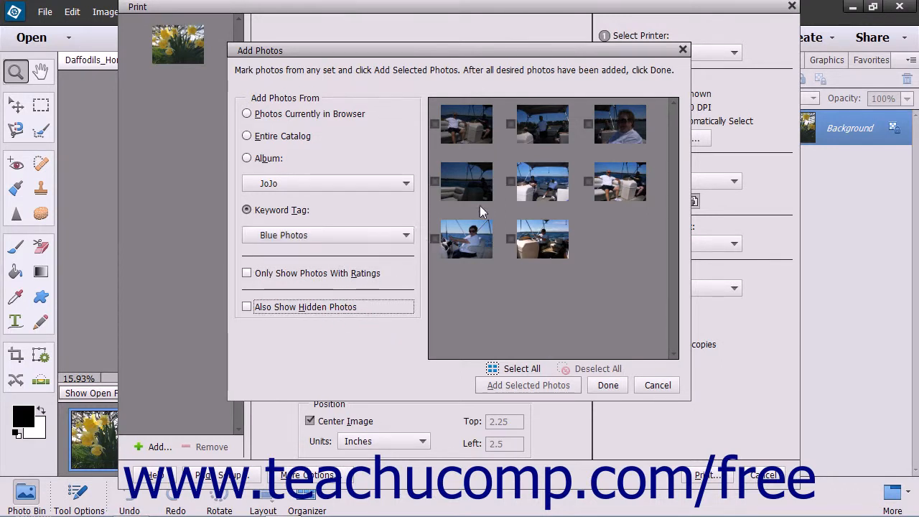
Step: Add the first boat photo in the third row to the print job, and remove it from the print list again
click(467, 252)
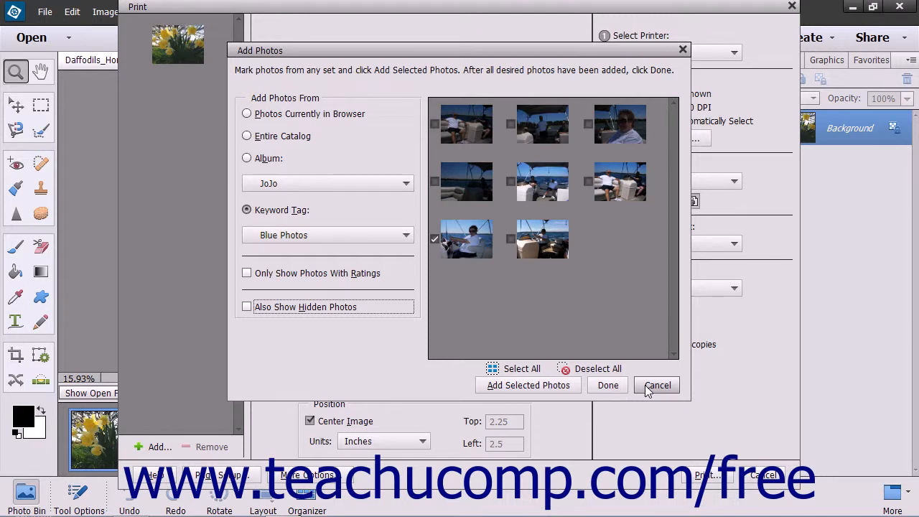
click(564, 385)
click(608, 386)
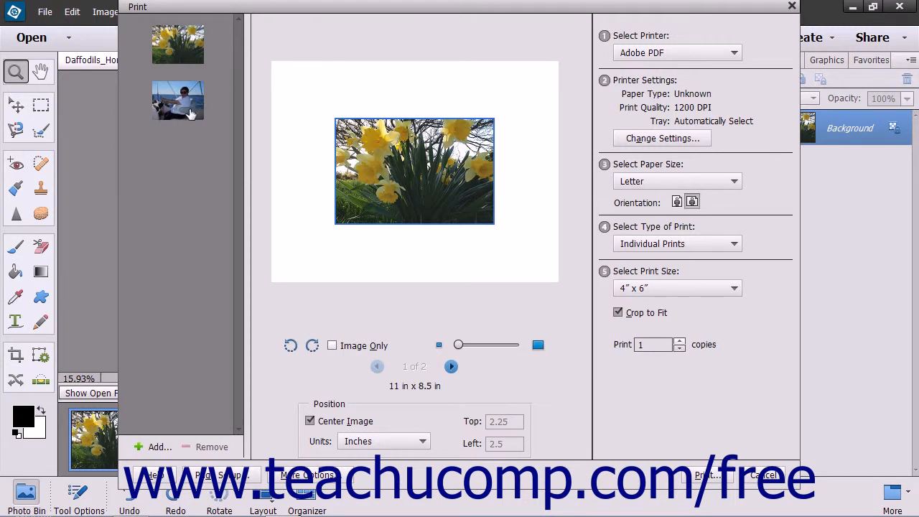
click(190, 112)
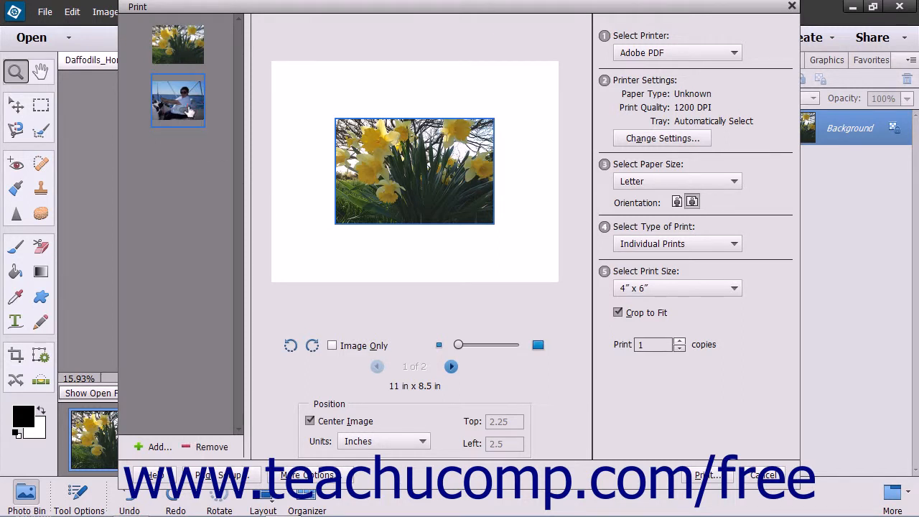
click(222, 450)
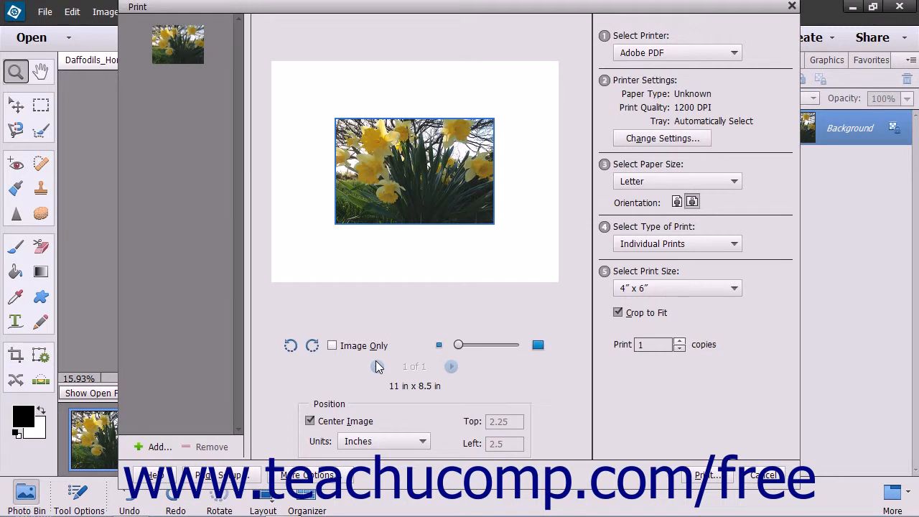
Step: Rotate the daffodils print left and back right, repeat the rotations with Image Only enabled, and disable Image Only
click(291, 346)
click(312, 346)
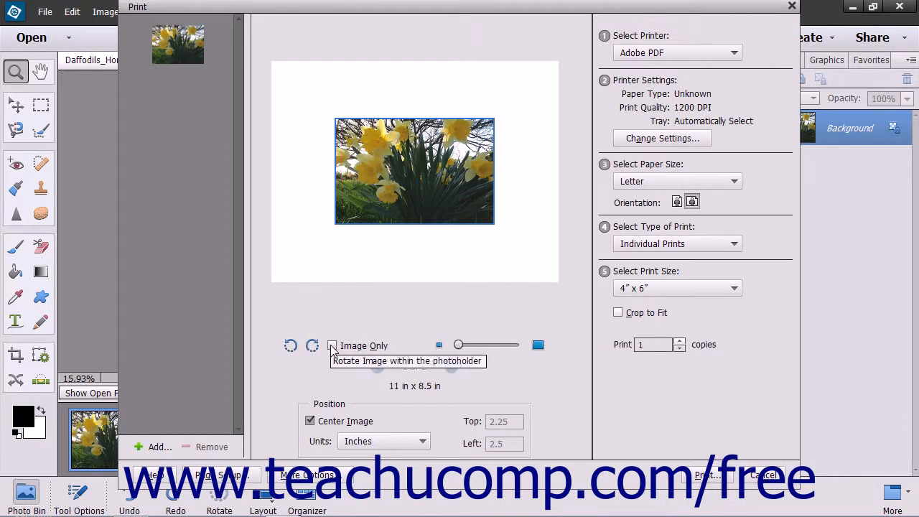
click(332, 346)
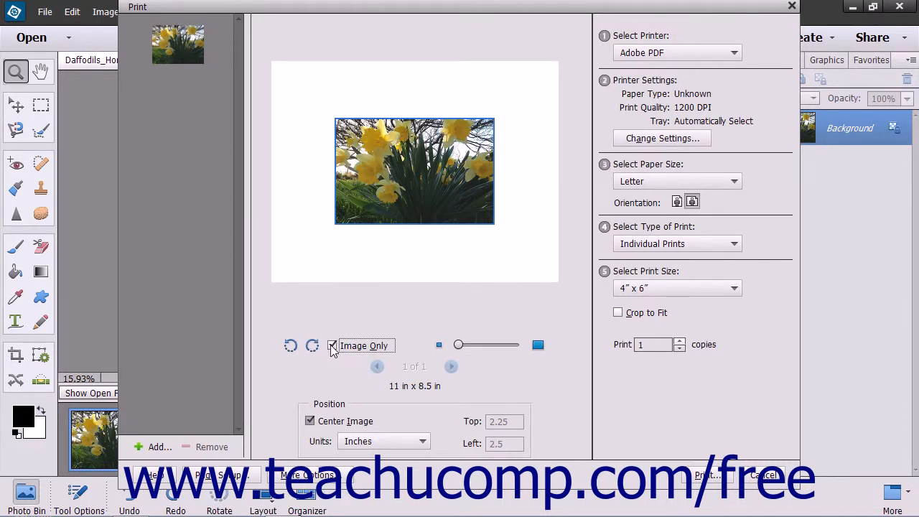
click(290, 346)
click(312, 346)
click(333, 346)
Step: Zoom the daffodils photo to the maximum inside its print frame and back to the minimum
click(538, 346)
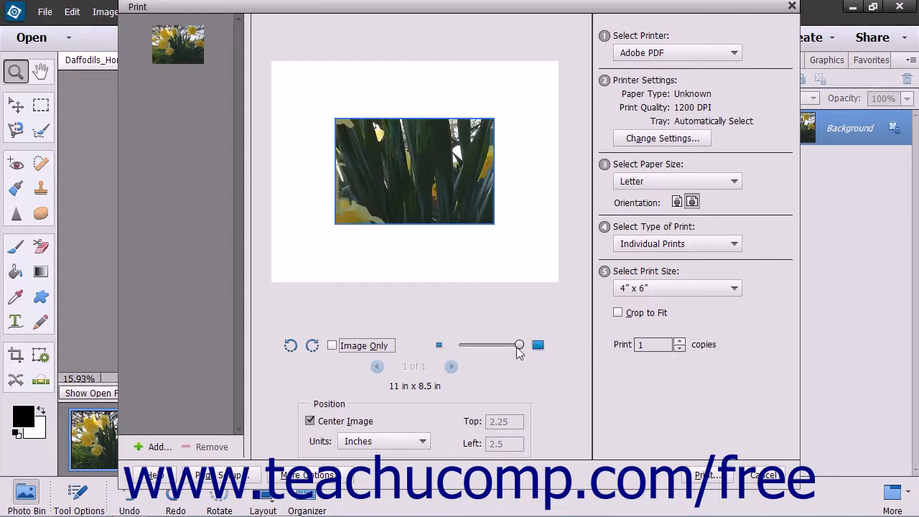
click(440, 346)
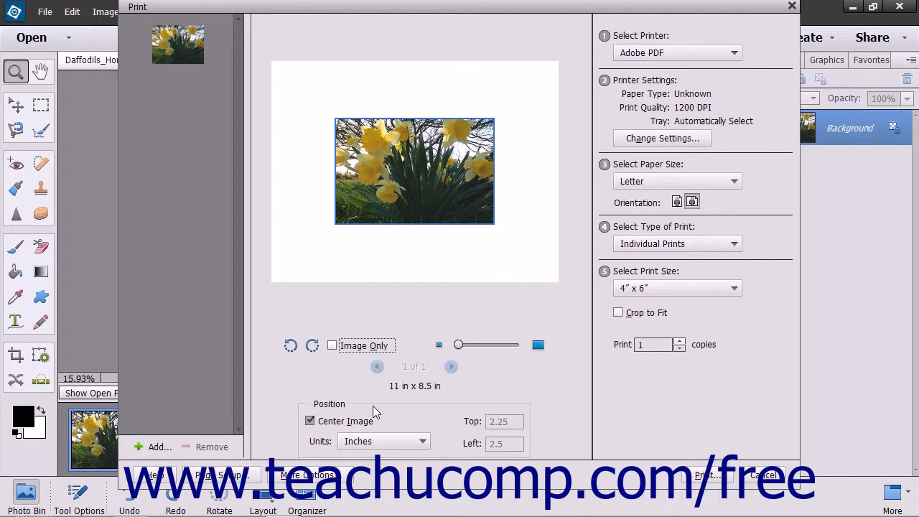
Step: Turn off image centering to examine the Top, Left and Units position settings, and turn centering back on
click(332, 423)
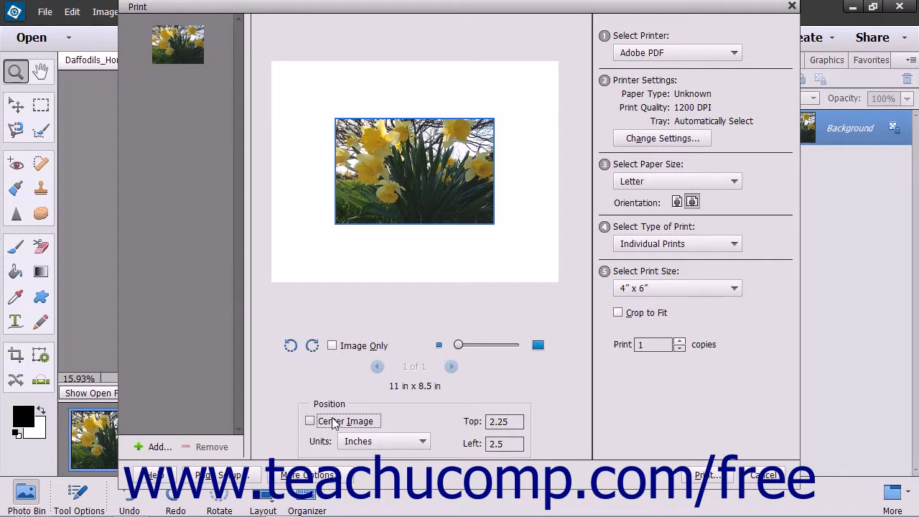
click(495, 422)
click(494, 444)
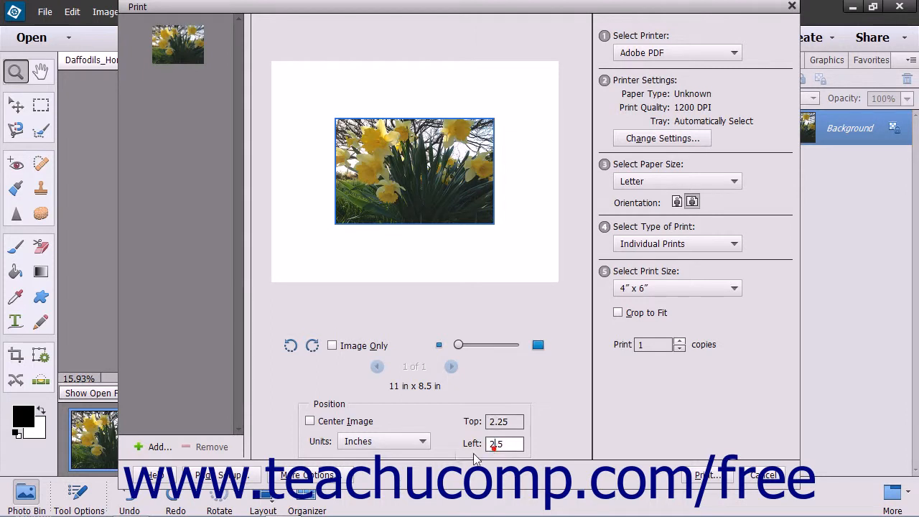
click(422, 441)
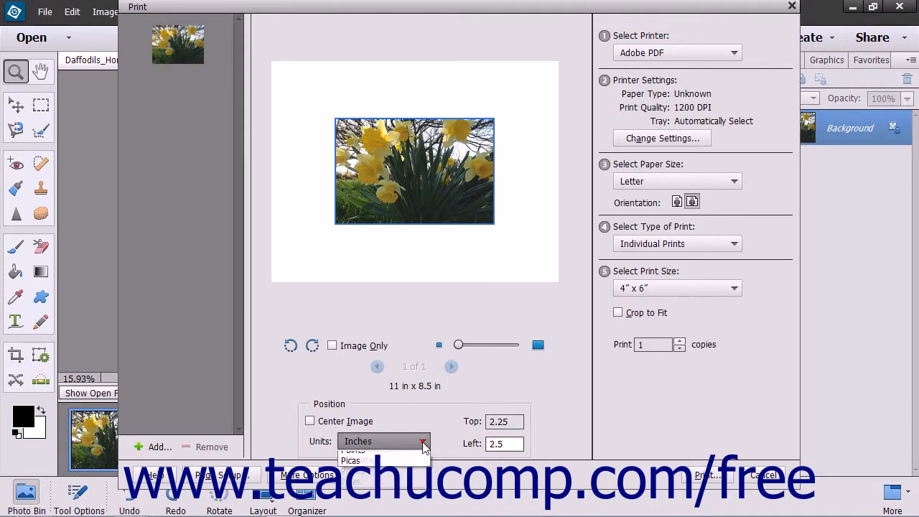
click(423, 441)
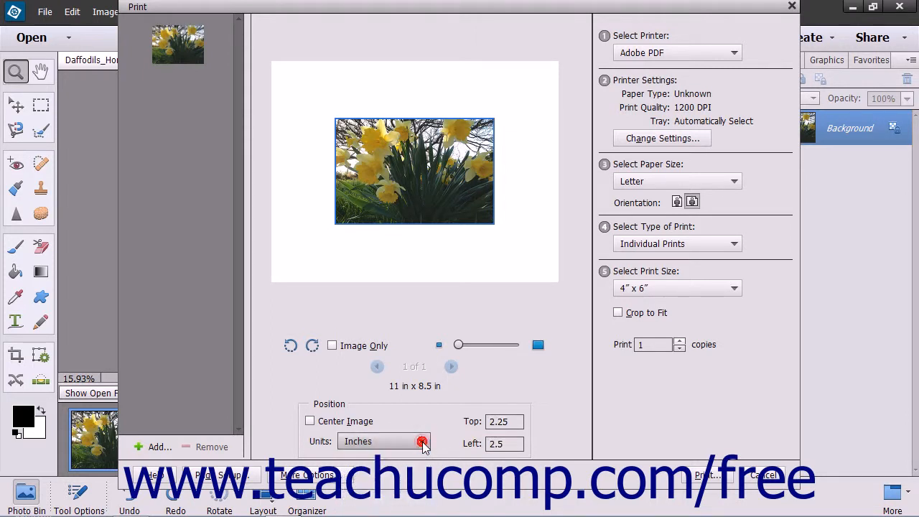
click(348, 424)
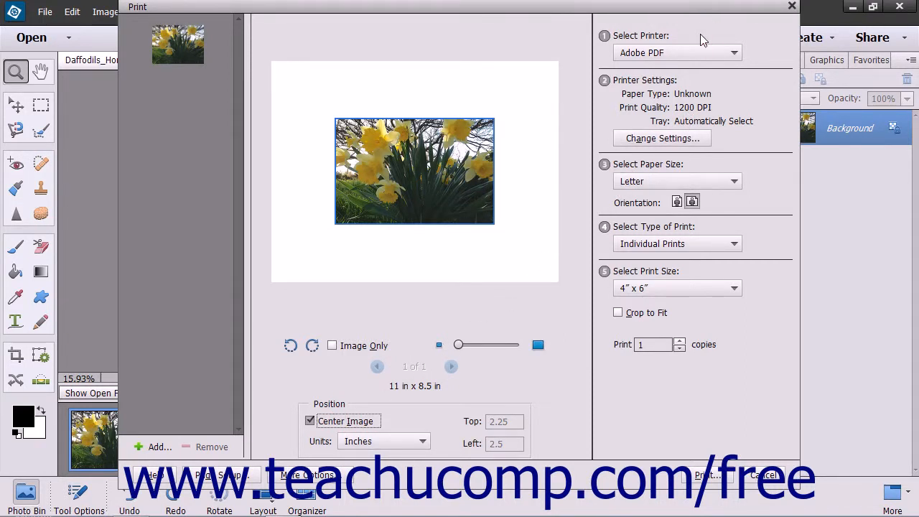
Step: Examine the available printers and the printer's paper type, tray, size and quality settings
click(734, 54)
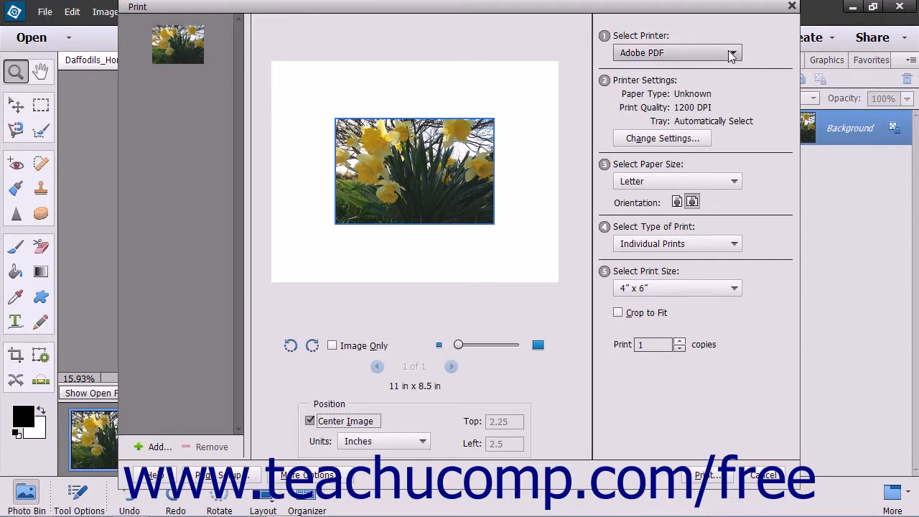
click(735, 55)
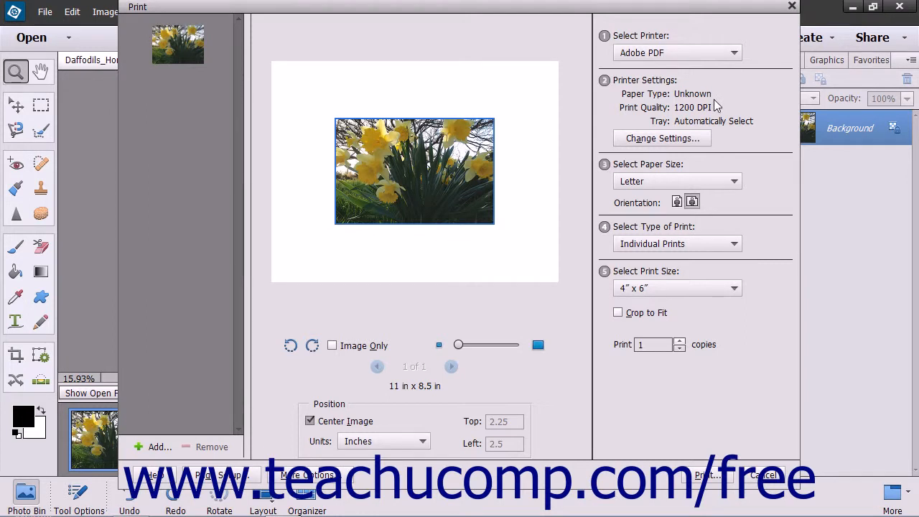
click(684, 139)
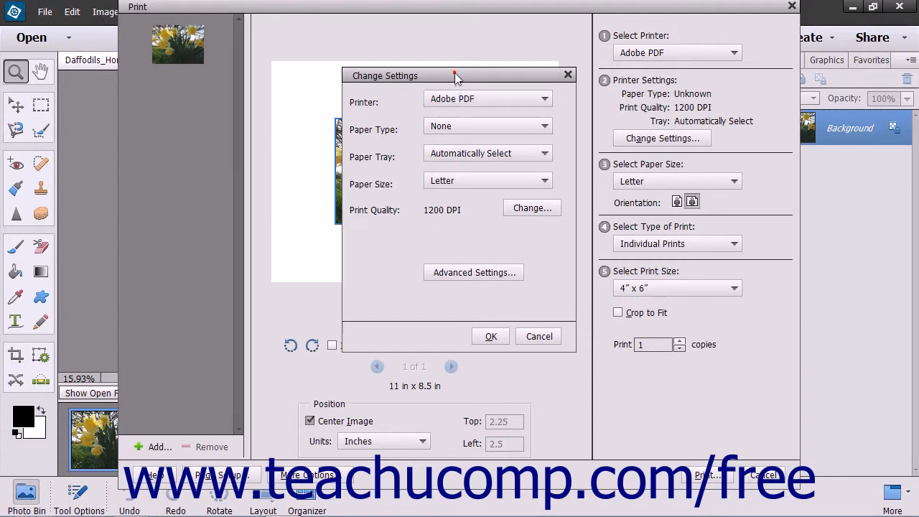
click(487, 338)
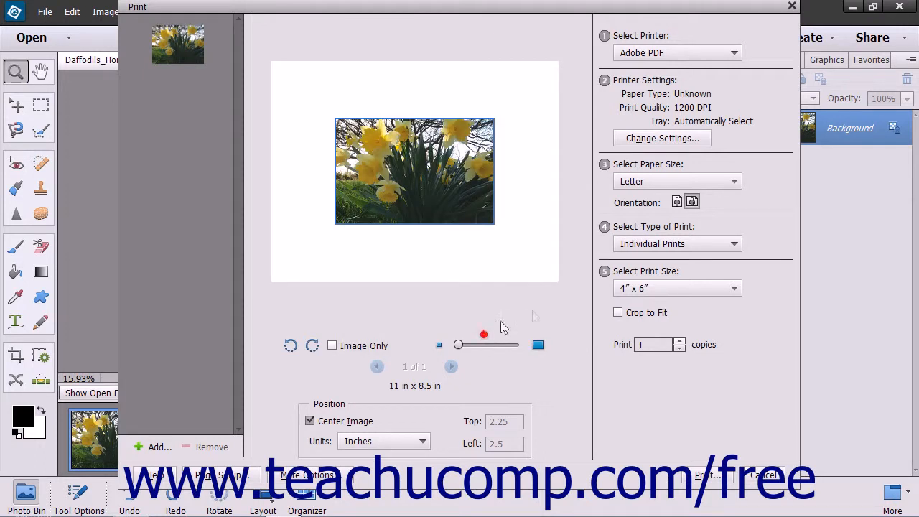
Step: Examine the available paper sizes, print types and print sizes, reselecting Letter as the paper size
click(724, 186)
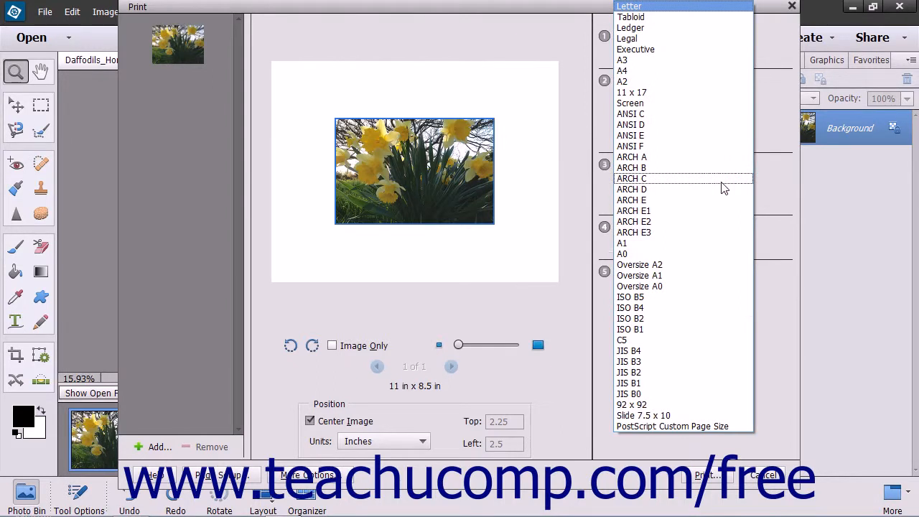
click(636, 6)
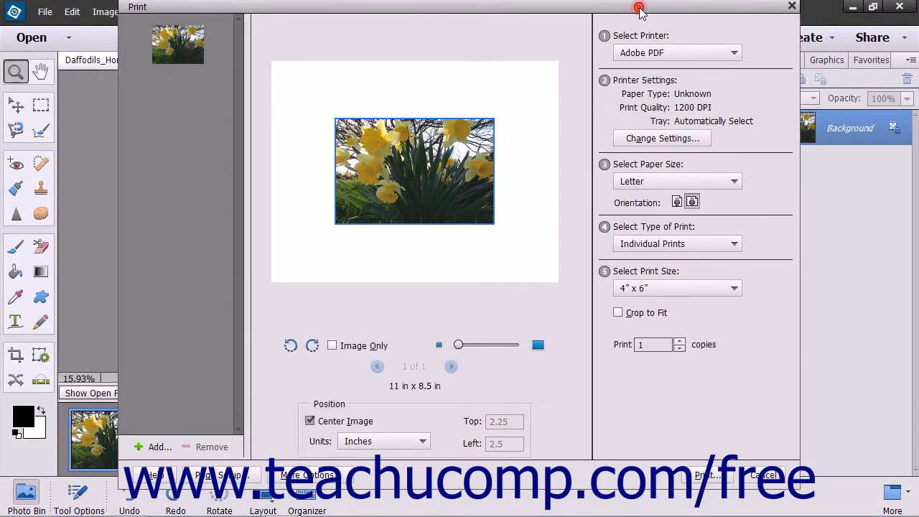
click(733, 245)
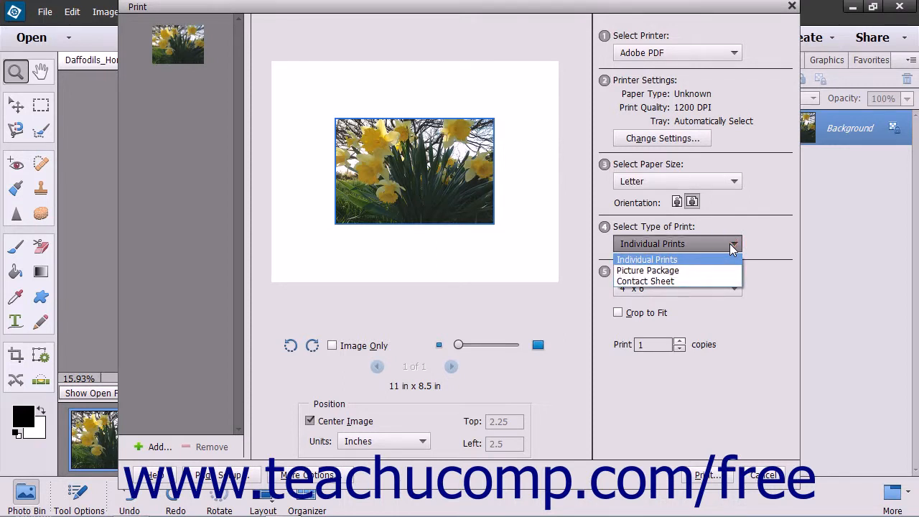
click(732, 245)
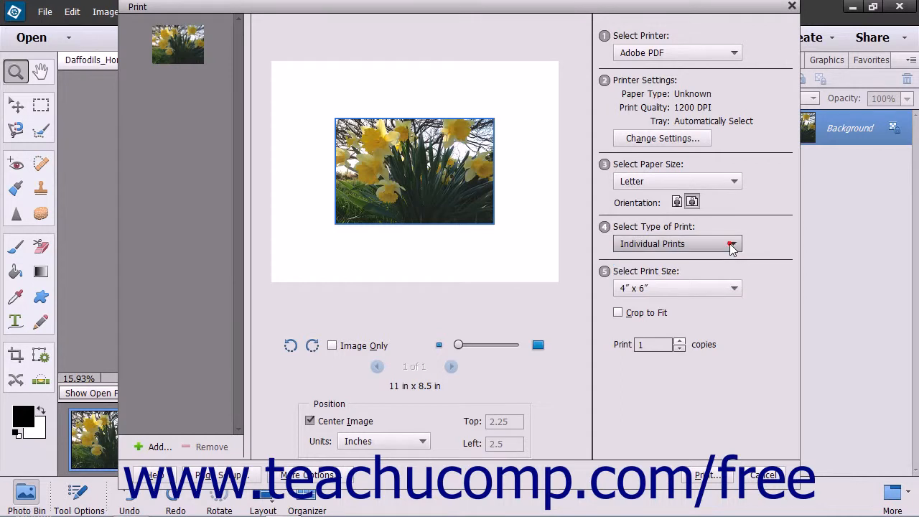
click(729, 290)
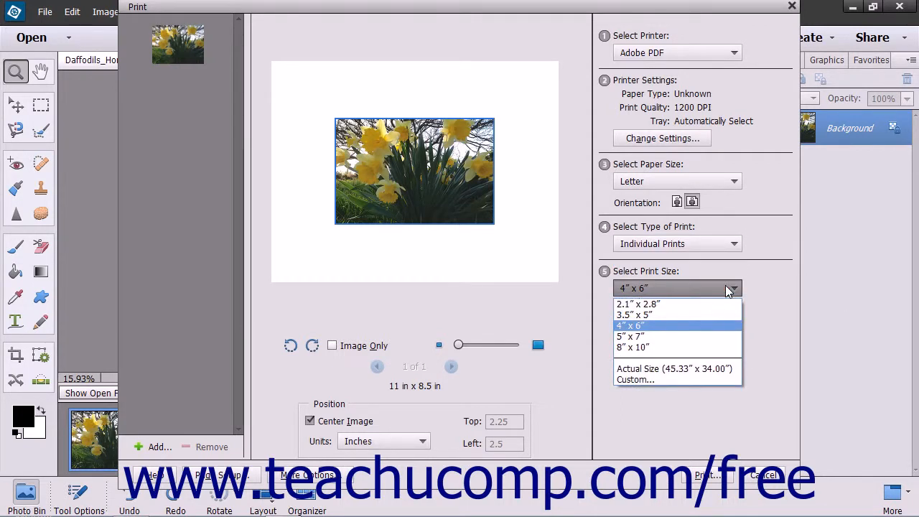
click(730, 290)
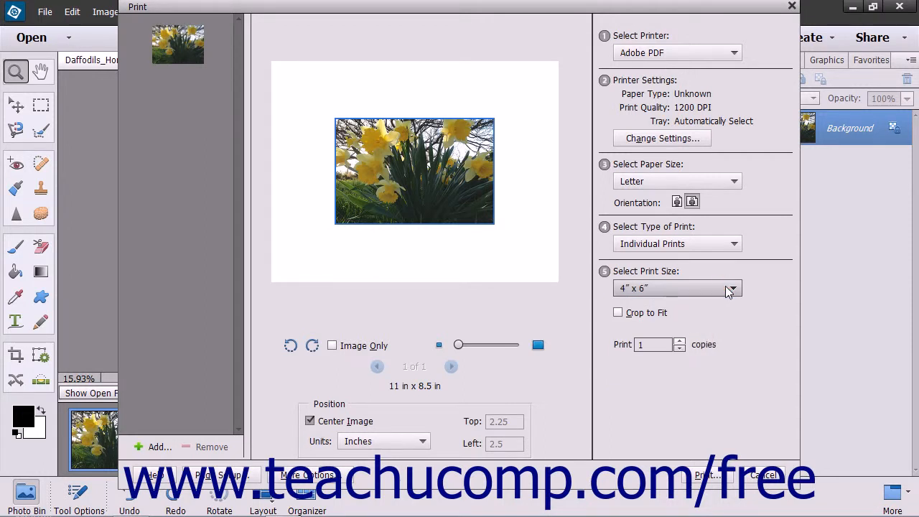
Step: Turn on Crop to Fit and try raising the number of copies, returning it to 1
click(622, 313)
click(661, 345)
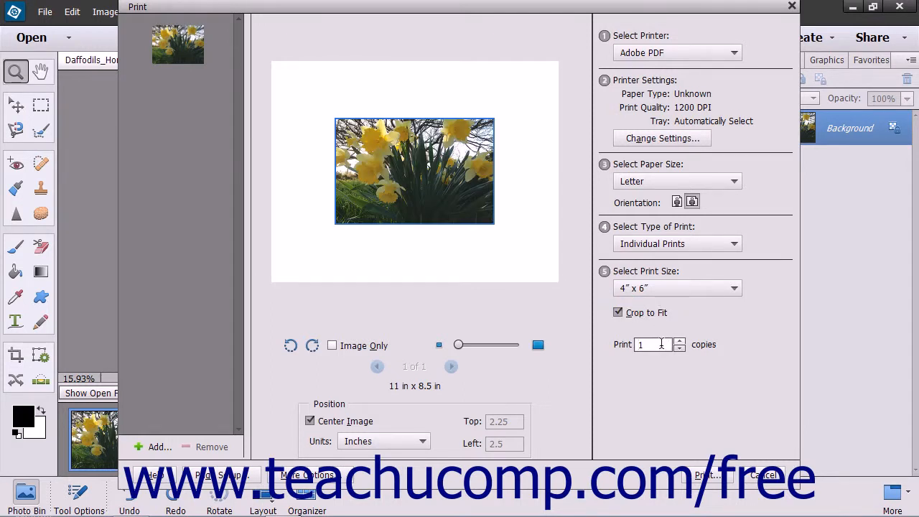
drag(661, 345, 630, 348)
click(680, 340)
click(679, 340)
click(680, 349)
click(679, 349)
Step: Examine the Adobe PDF page setup properties and the additional photo detail, border and trim printing choices, accepting both dialogs
click(250, 475)
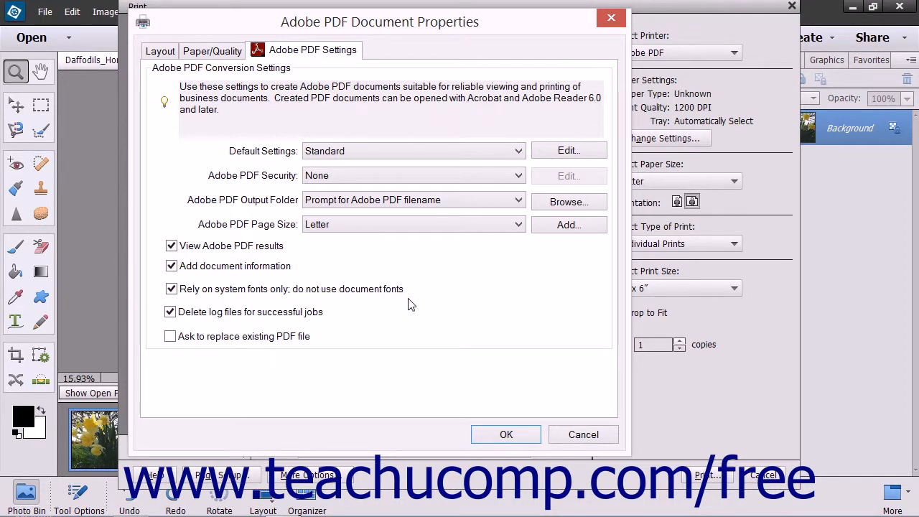
click(505, 435)
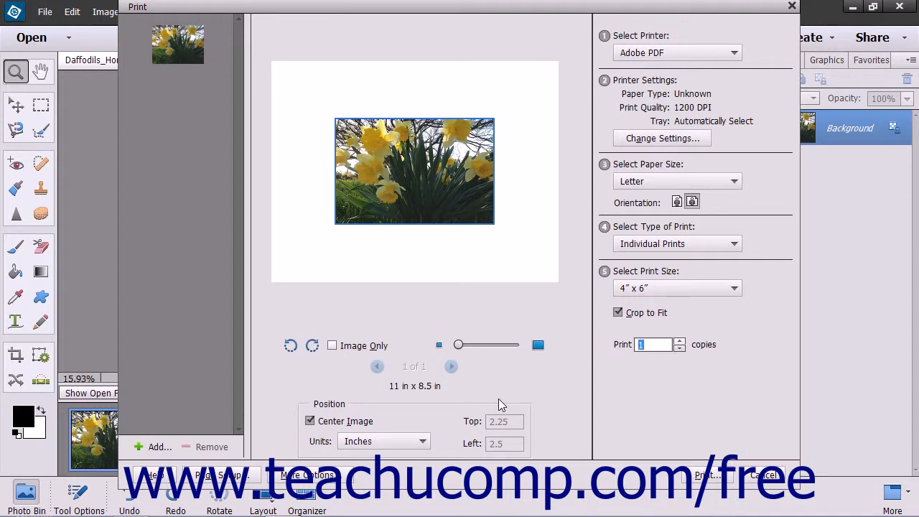
click(343, 479)
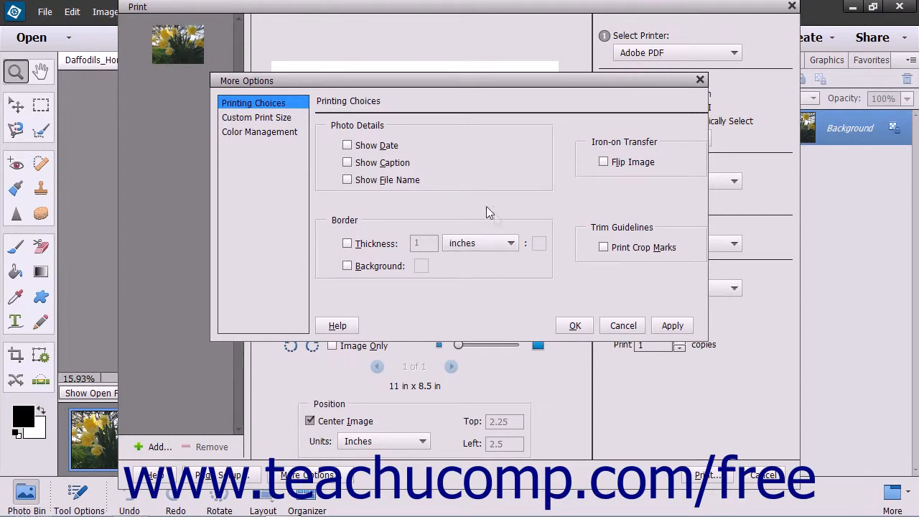
click(575, 326)
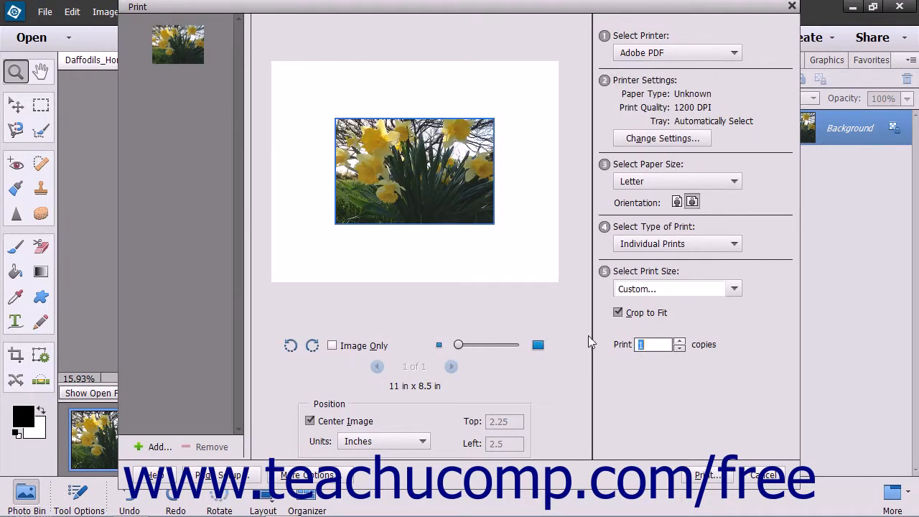
Step: Print the daffodils photo with the chosen settings
click(705, 477)
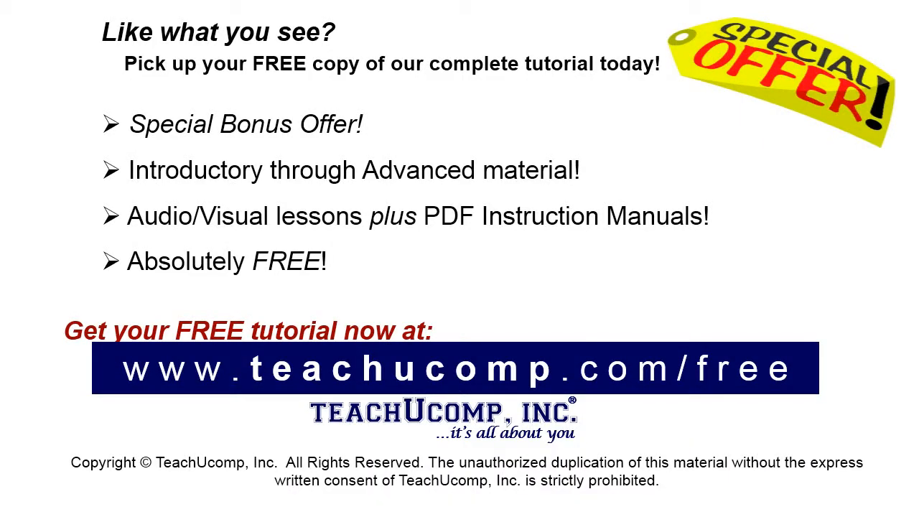